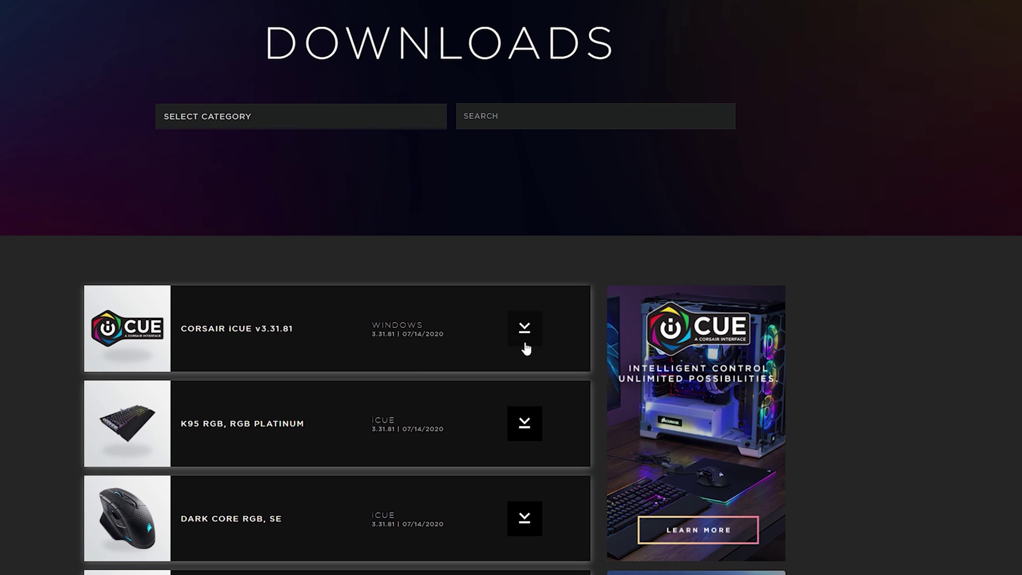
Start the Corsair iCUE v3.31.81 download, declining the newsletter signup.
left_click(525, 348)
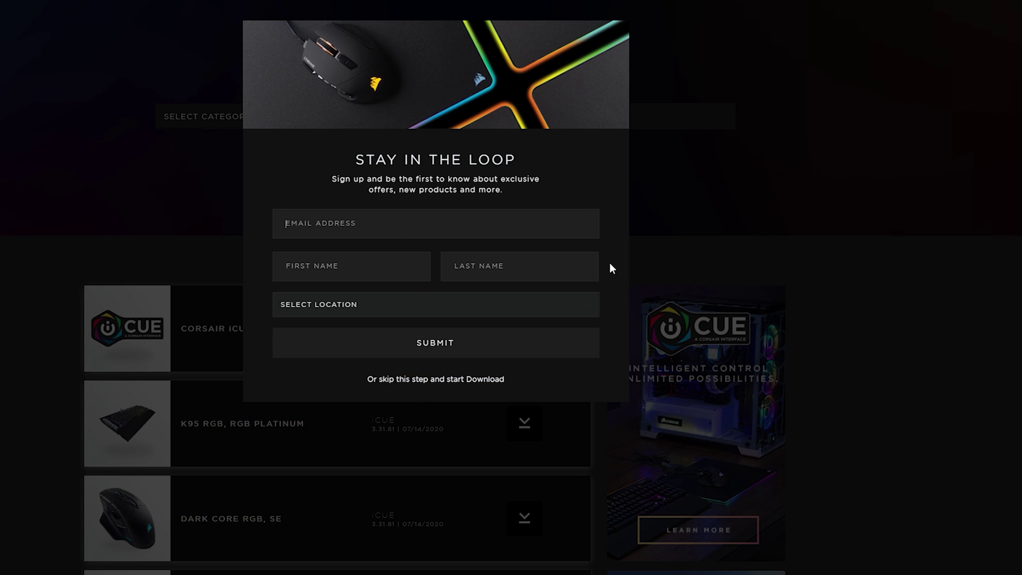
left_click(399, 382)
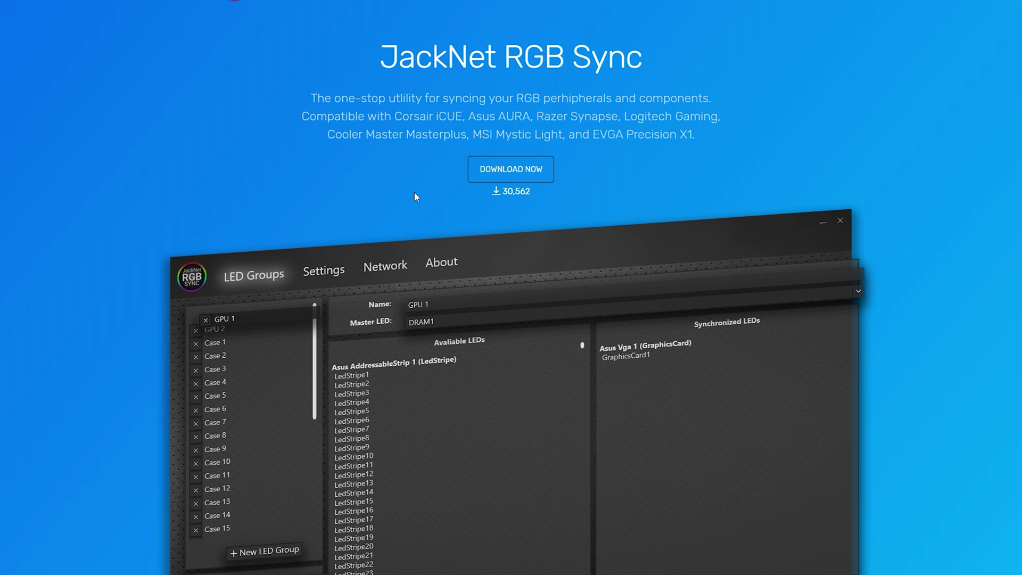
Go to the JackNet RGB Sync download page and download the 7/4/2020 release.
left_click(537, 173)
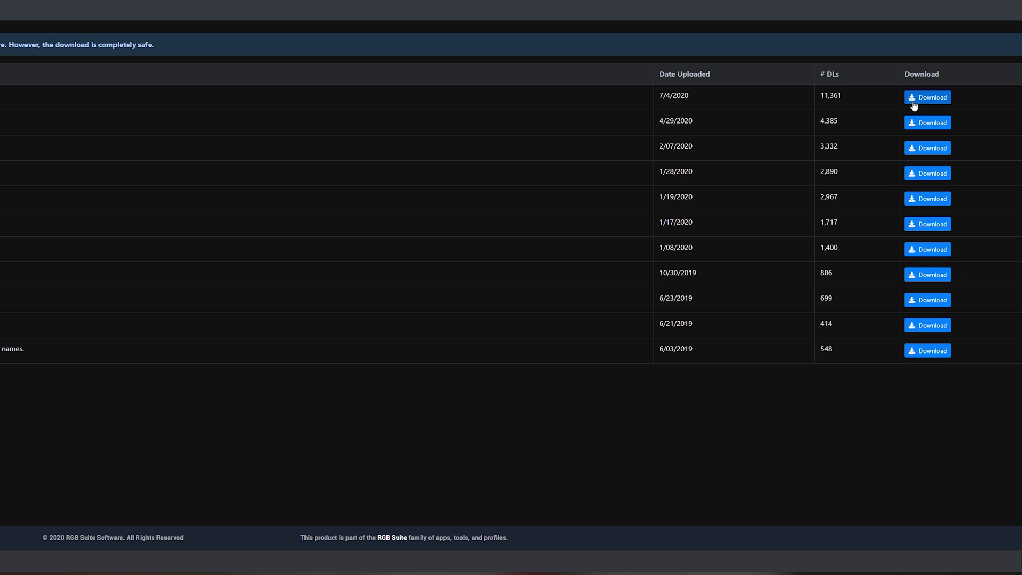
left_click(918, 98)
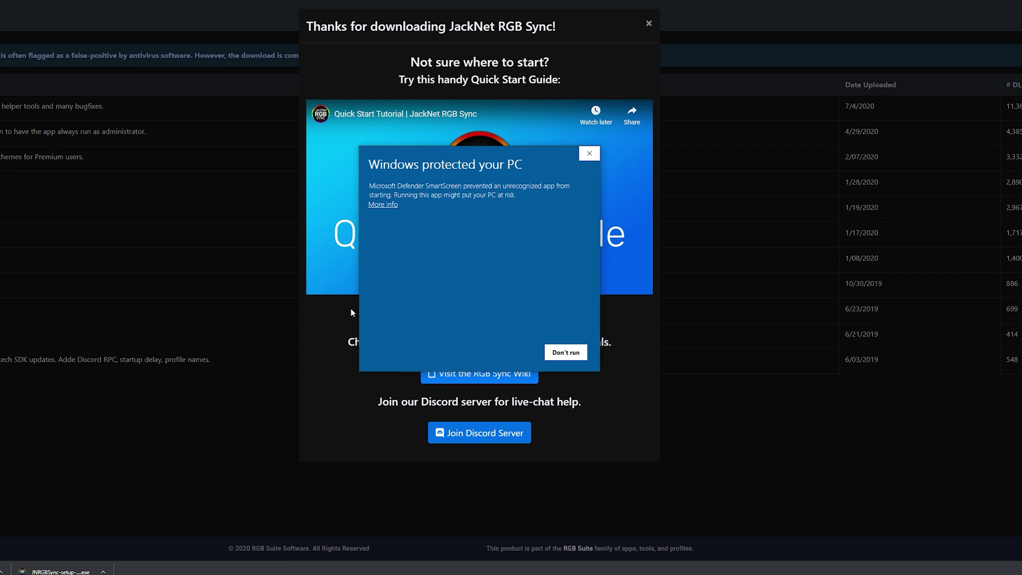
Run the SmartScreen-blocked JackNet RGB Sync setup anyway and approve the administrator prompt.
left_click(383, 204)
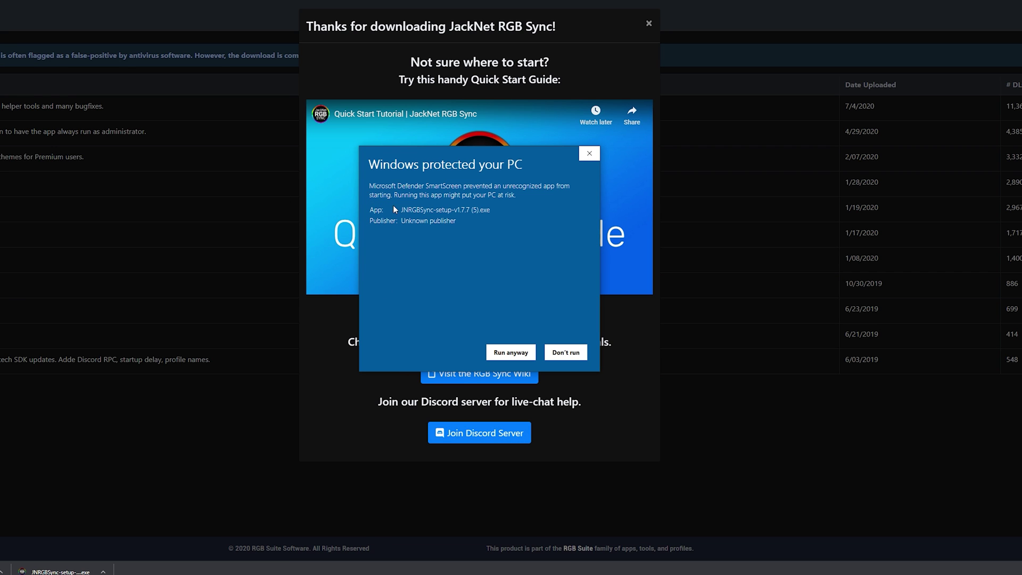
left_click(492, 360)
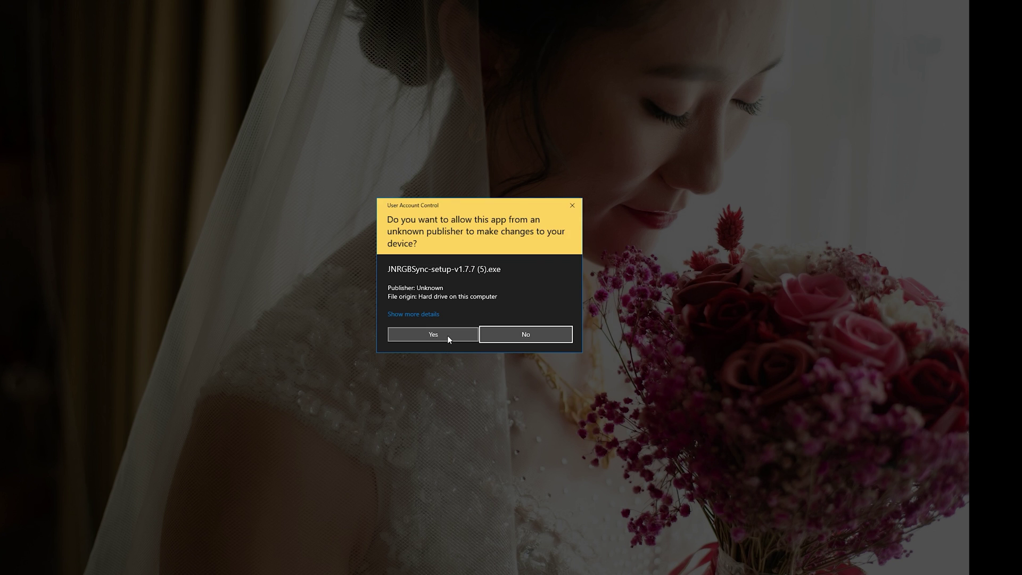
left_click(448, 337)
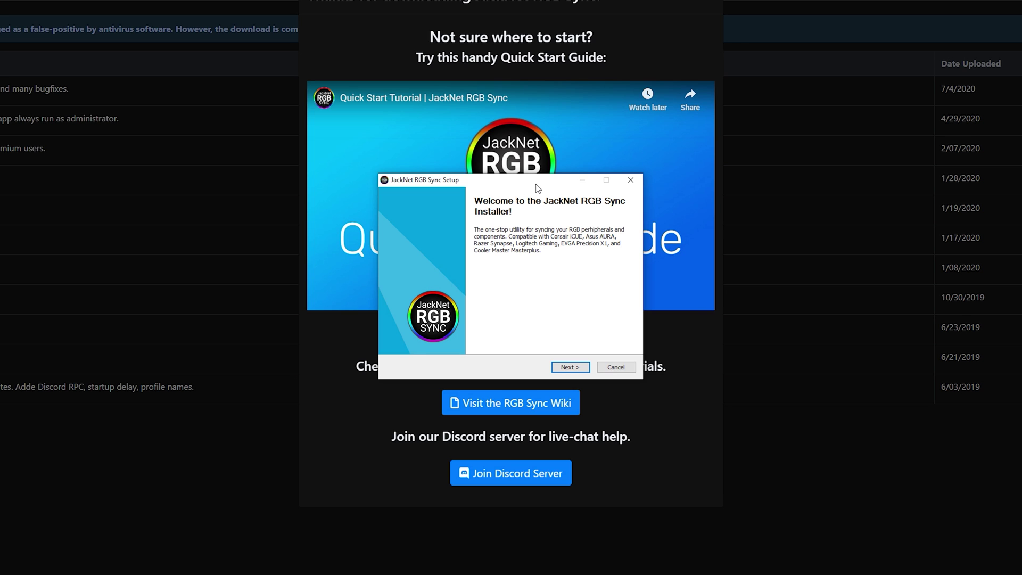
left_click_drag(535, 188, 536, 190)
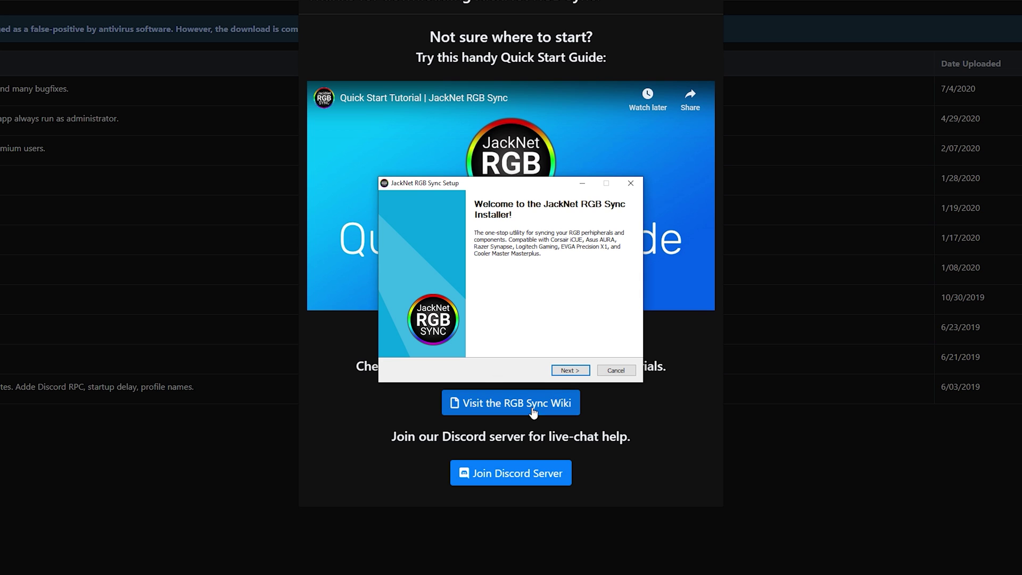
Install JackNet RGB Sync with the license accepted and Run on Startup enabled, then launch it.
left_click(569, 370)
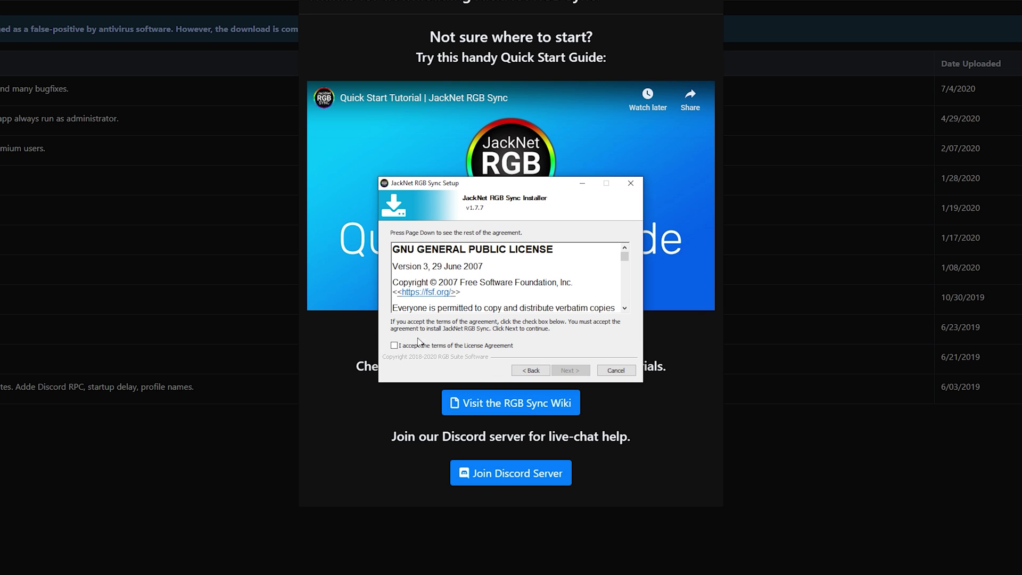
left_click(417, 344)
left_click(568, 372)
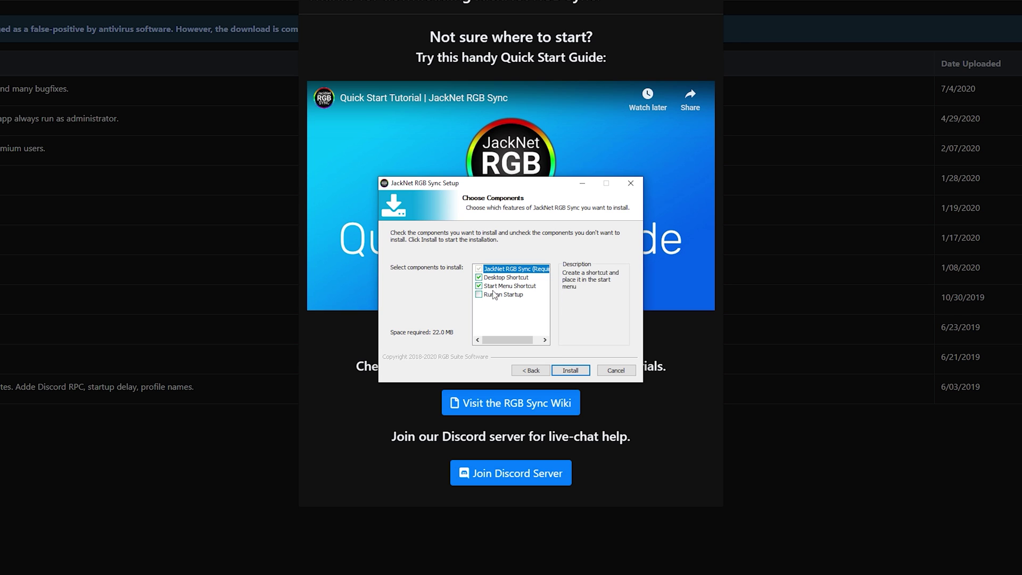
mouse_move(503, 295)
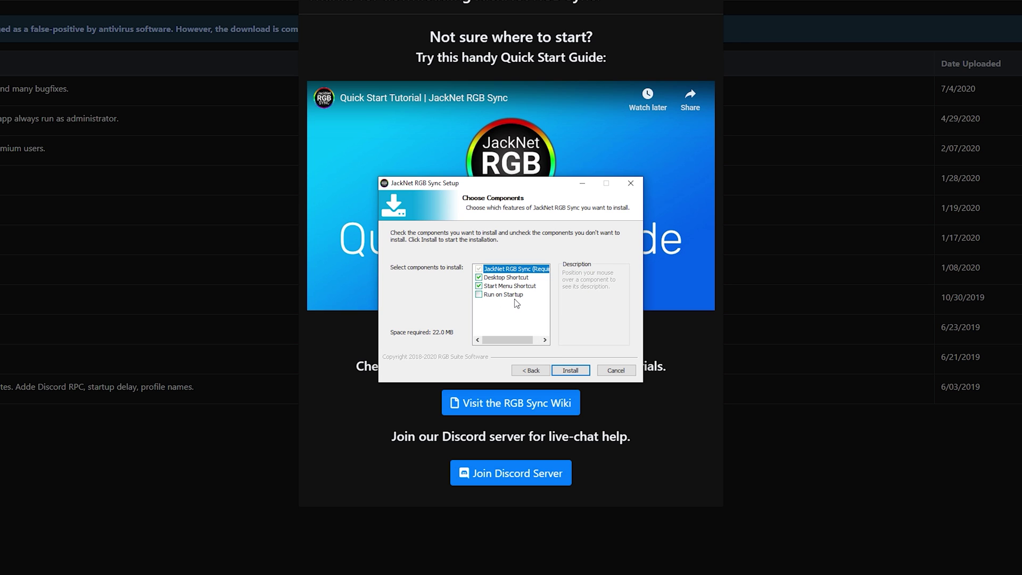
left_click(523, 294)
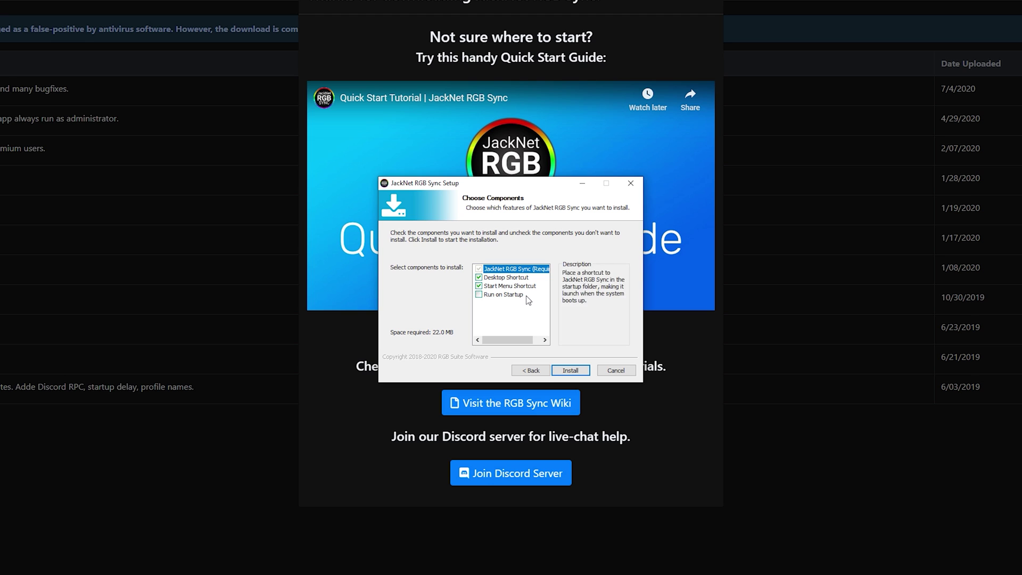
left_click(573, 372)
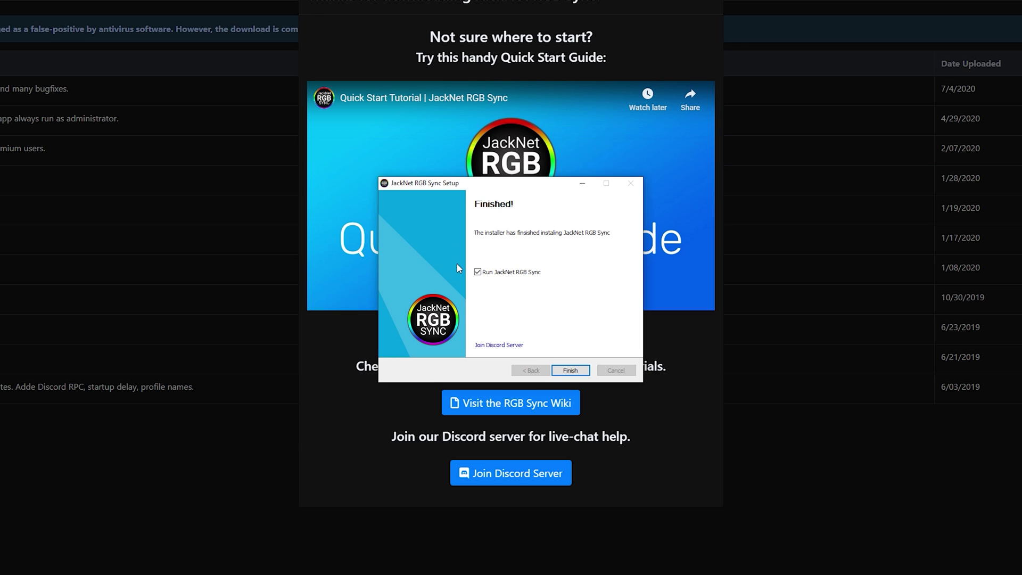
left_click(575, 370)
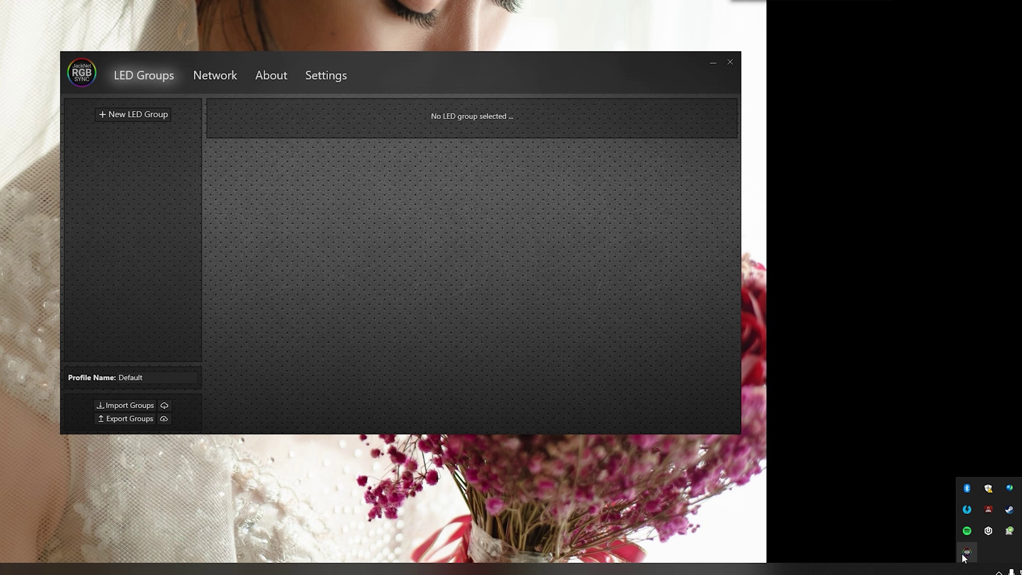
right_click(965, 552)
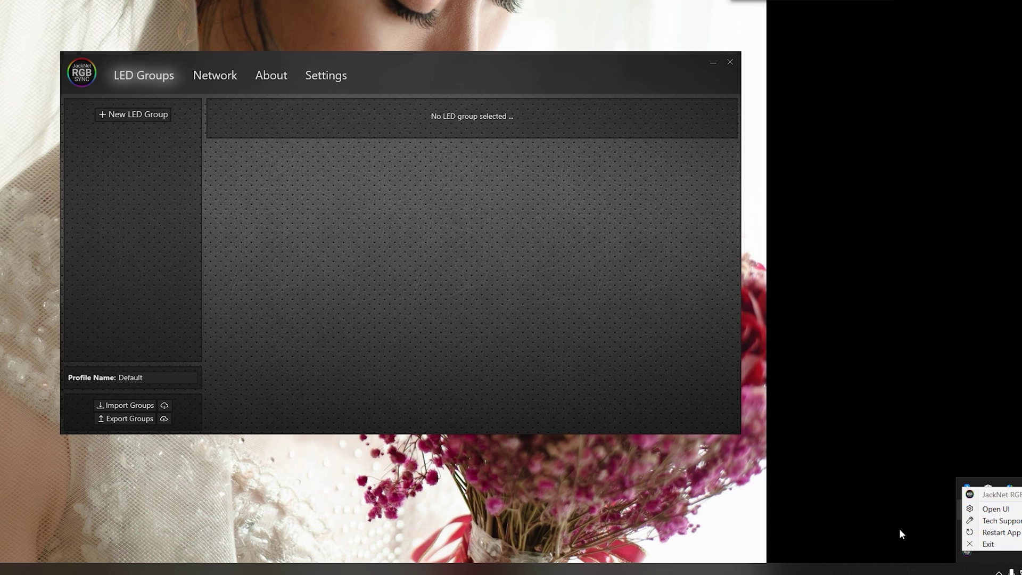
left_click(563, 509)
left_click(545, 380)
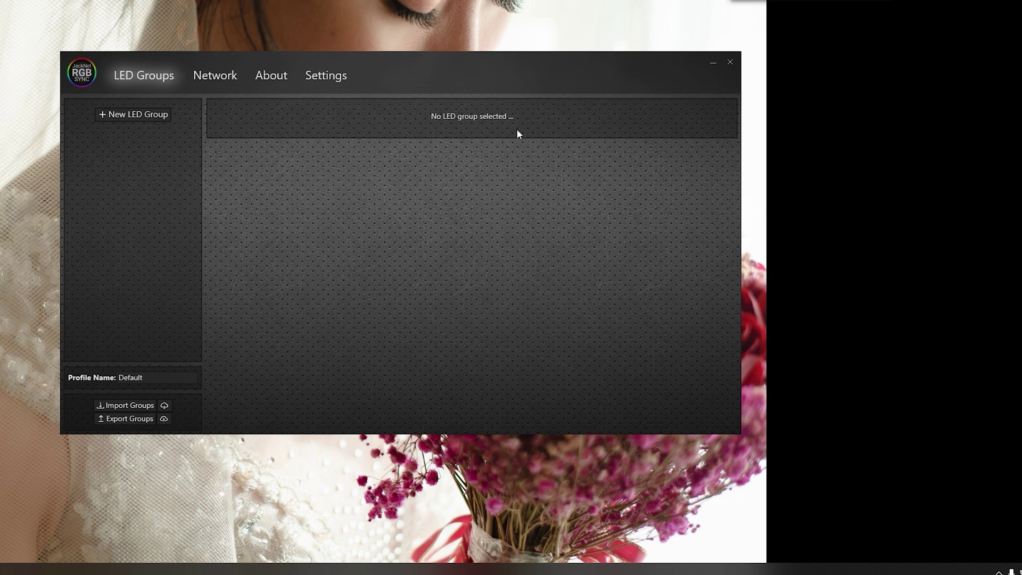
left_click(326, 77)
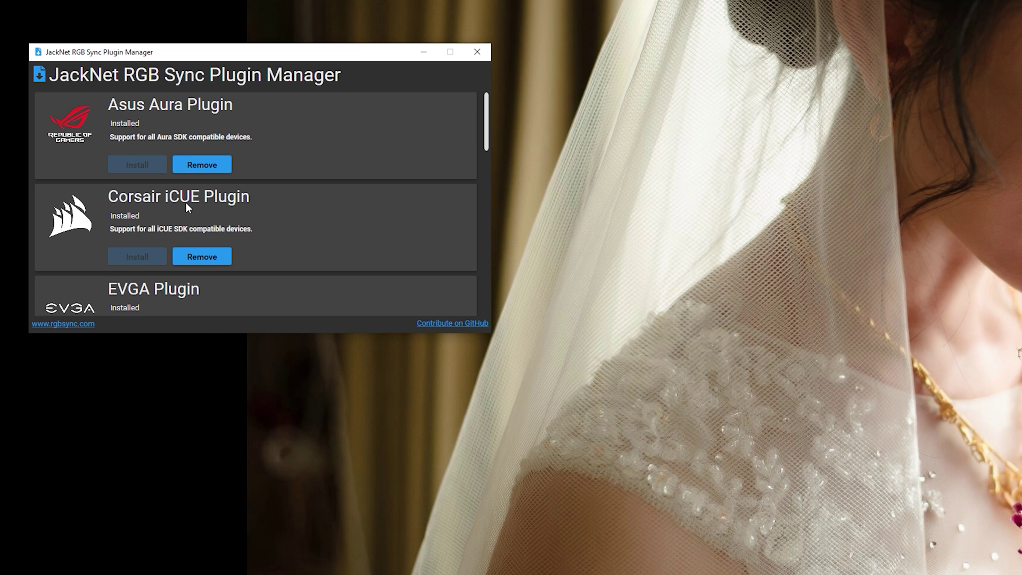
scroll(186, 202, "down", 1)
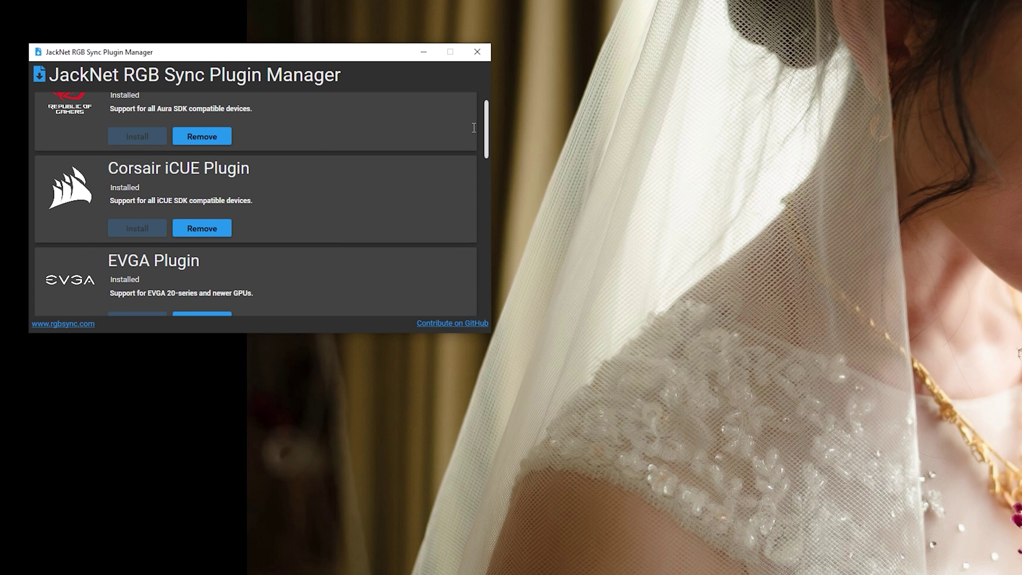
mouse_move(487, 129)
left_mouse_down()
mouse_move(494, 289)
mouse_move(459, 111)
left_mouse_up()
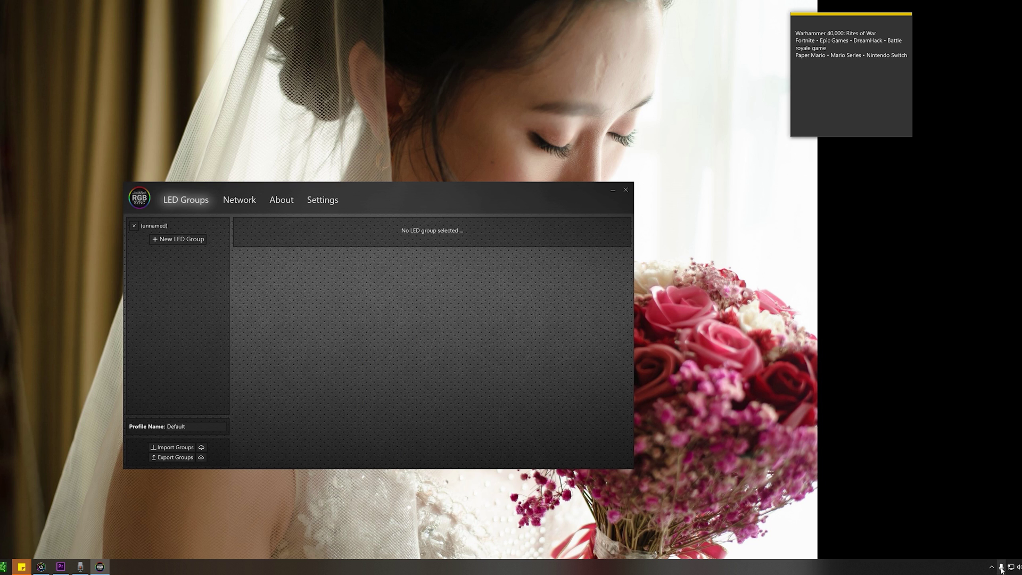
Open JackNet RGB Sync's main window from its system tray menu.
left_click(992, 567)
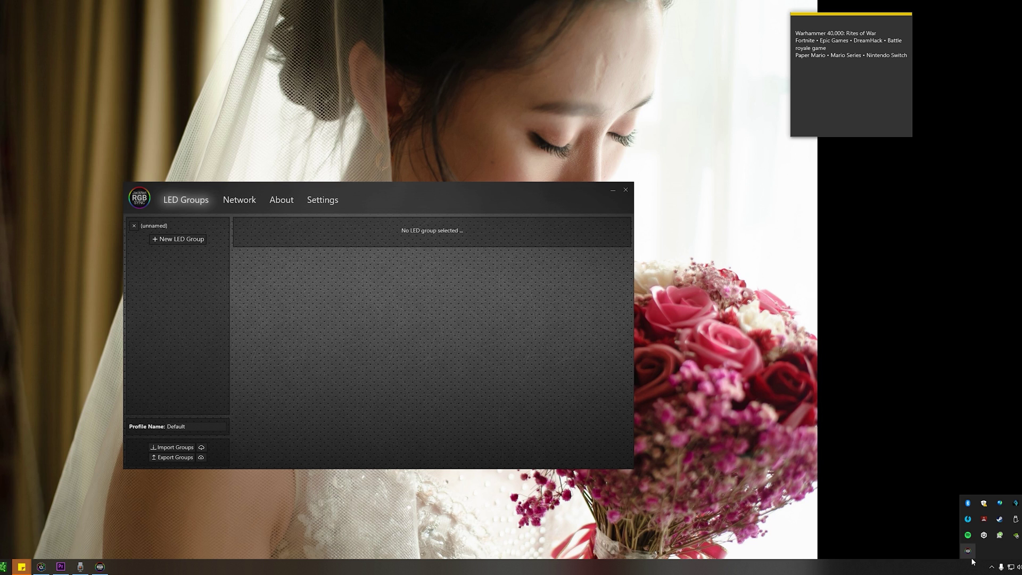
right_click(967, 551)
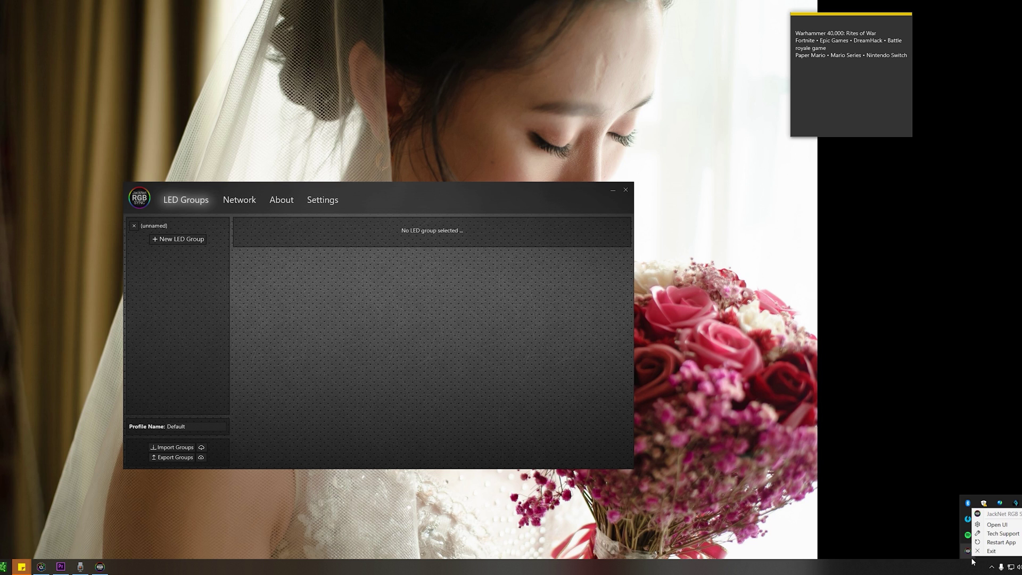
left_click(995, 527)
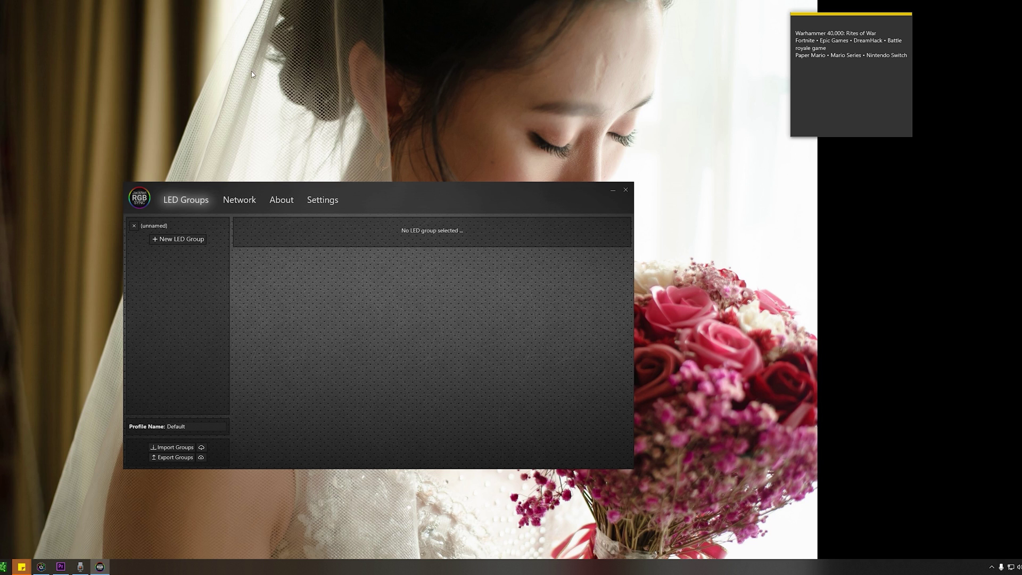
Replace the unnamed LED group with a new selected group and start moving DRAM1.
left_click(135, 227)
left_click(411, 308)
left_click(184, 229)
left_click(160, 226)
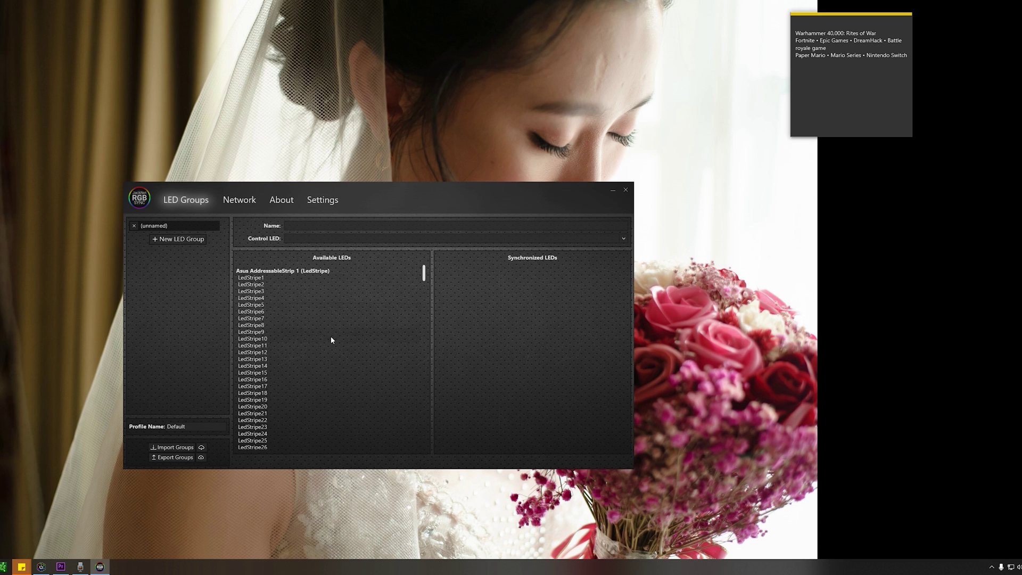
mouse_move(424, 274)
left_mouse_down()
mouse_move(428, 294)
mouse_move(308, 275)
left_mouse_up()
mouse_move(427, 282)
left_mouse_down()
mouse_move(413, 346)
mouse_move(424, 389)
mouse_move(418, 432)
left_mouse_up()
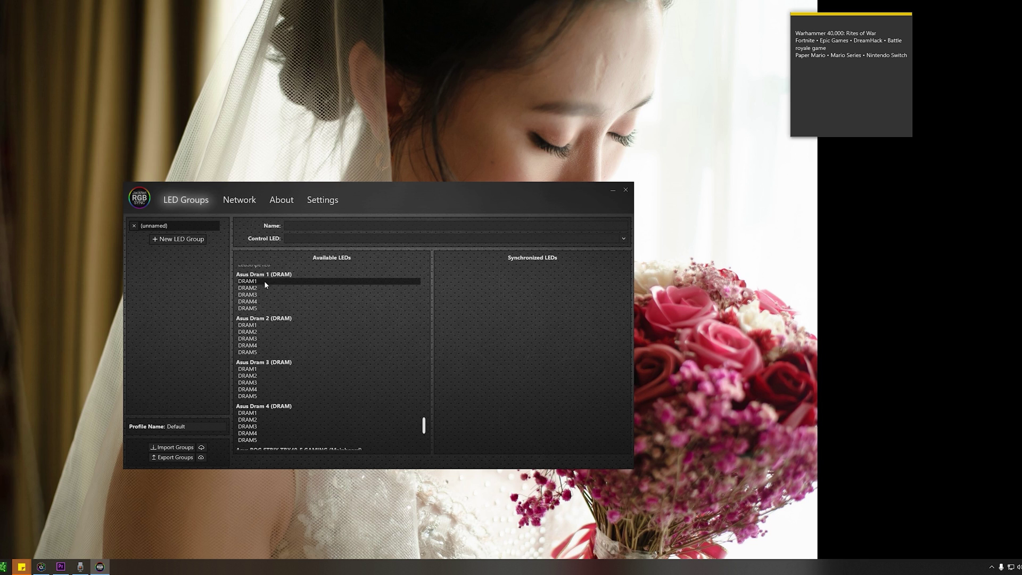
mouse_move(264, 281)
left_mouse_down()
mouse_move(482, 293)
mouse_move(267, 283)
left_mouse_up()
Sync Asus Dram 1's DRAM1, DRAM2 and DRAM3 into the group, controlled by Fan1.
left_click_drag(266, 283, 494, 288)
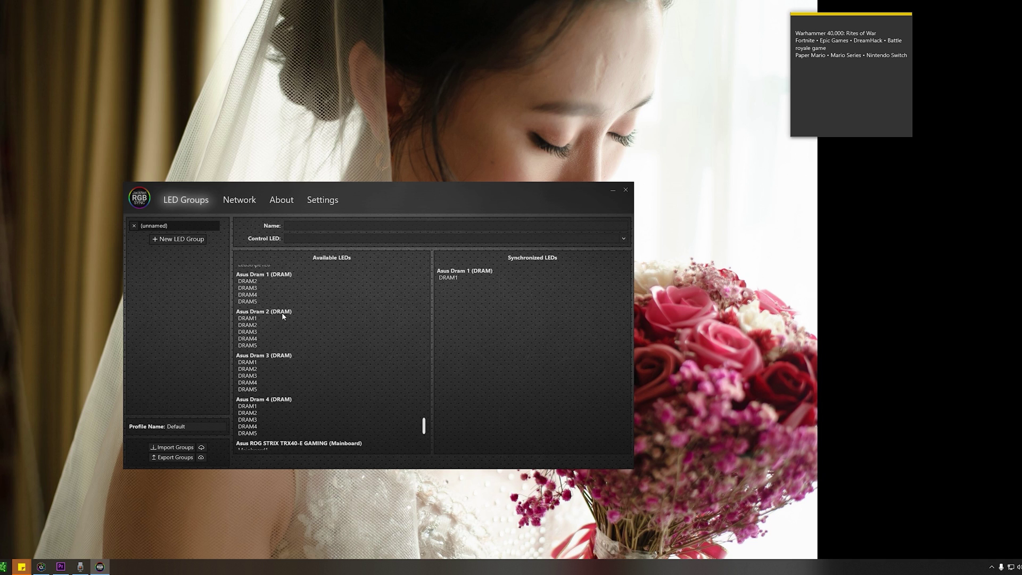
left_click_drag(272, 281, 474, 299)
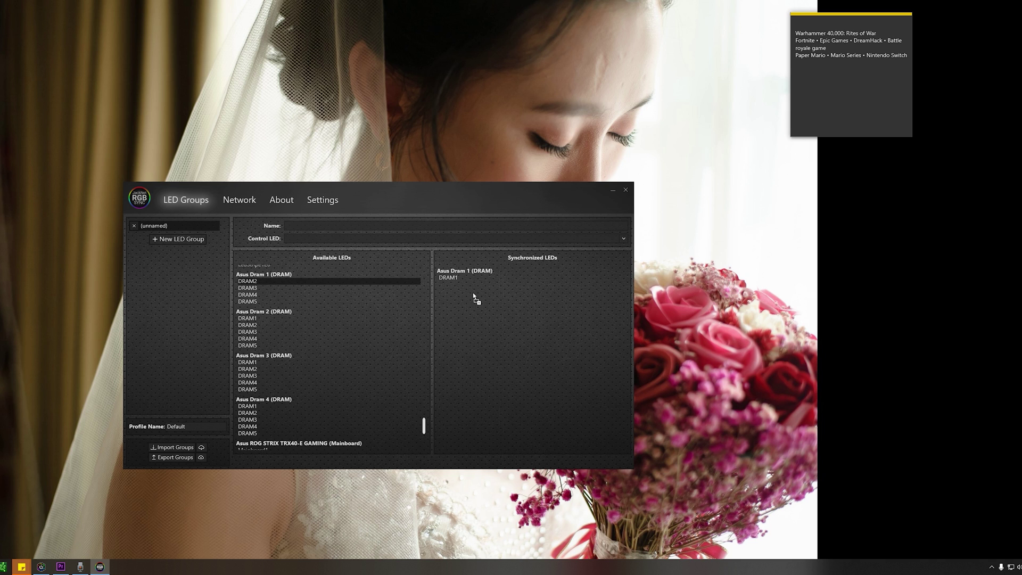
mouse_move(275, 281)
left_mouse_down()
mouse_move(483, 311)
mouse_move(476, 308)
left_mouse_up()
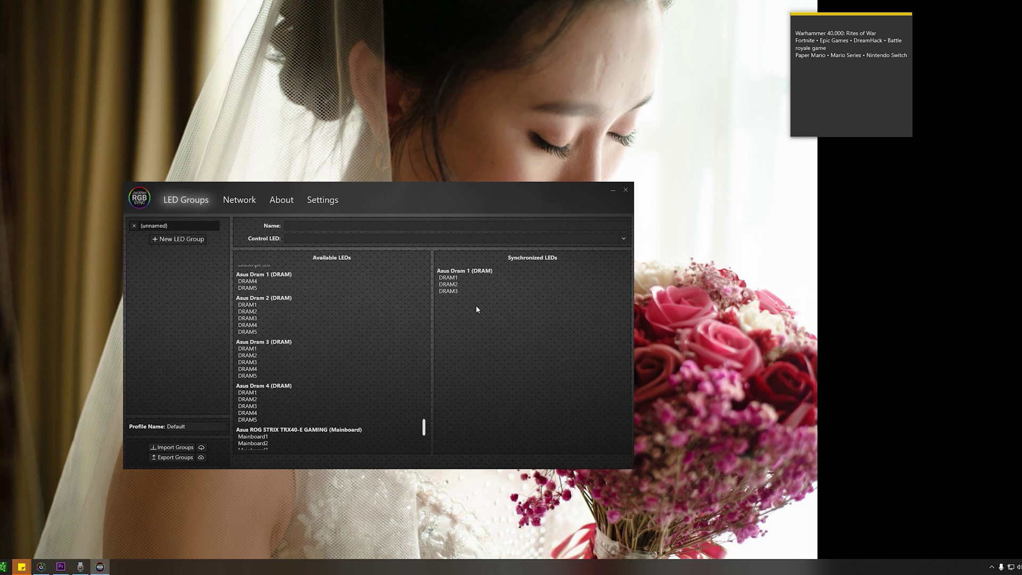
left_click(378, 240)
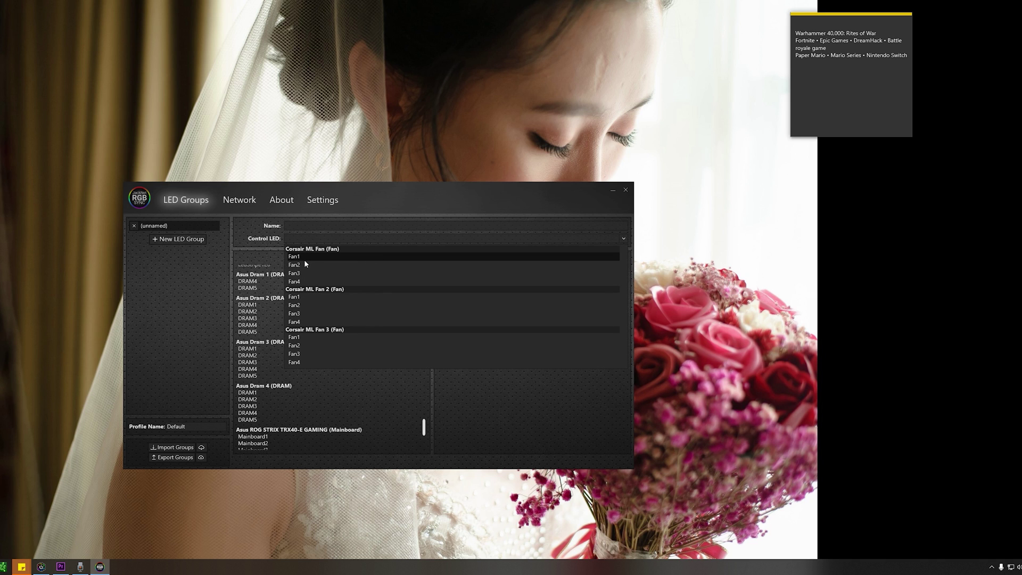
left_click(326, 305)
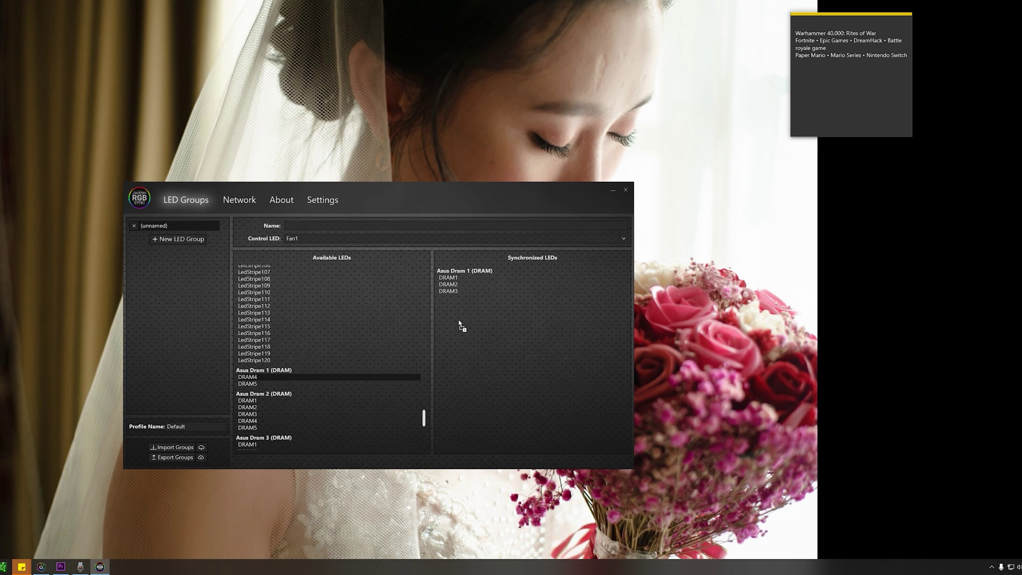
Add DRAM4 to the Synchronized LEDs list.
mouse_move(247, 378)
left_mouse_down()
mouse_move(468, 313)
mouse_move(444, 333)
left_mouse_up()
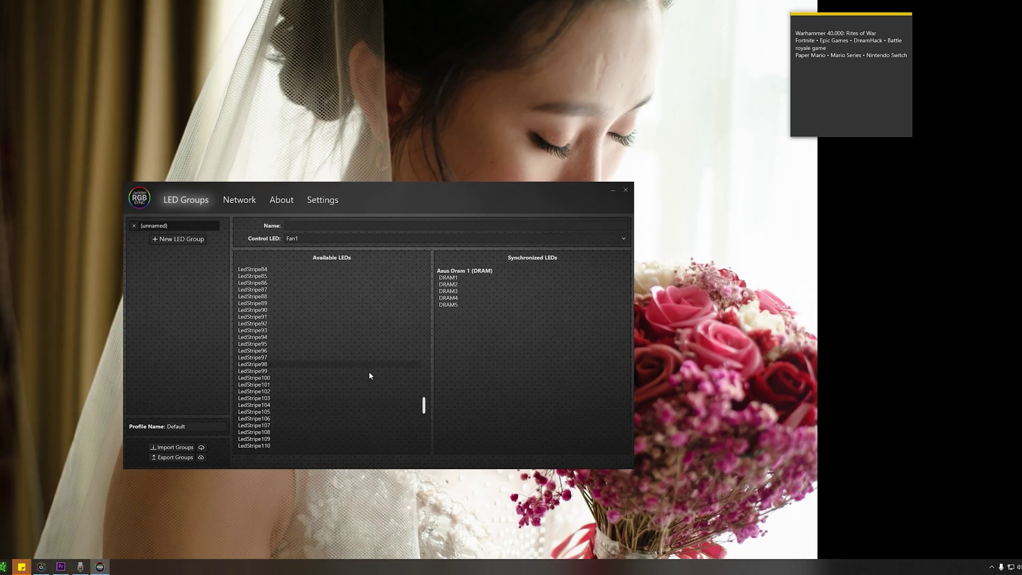
scroll(392, 381, "up", 3)
scroll(401, 390, "up", 3)
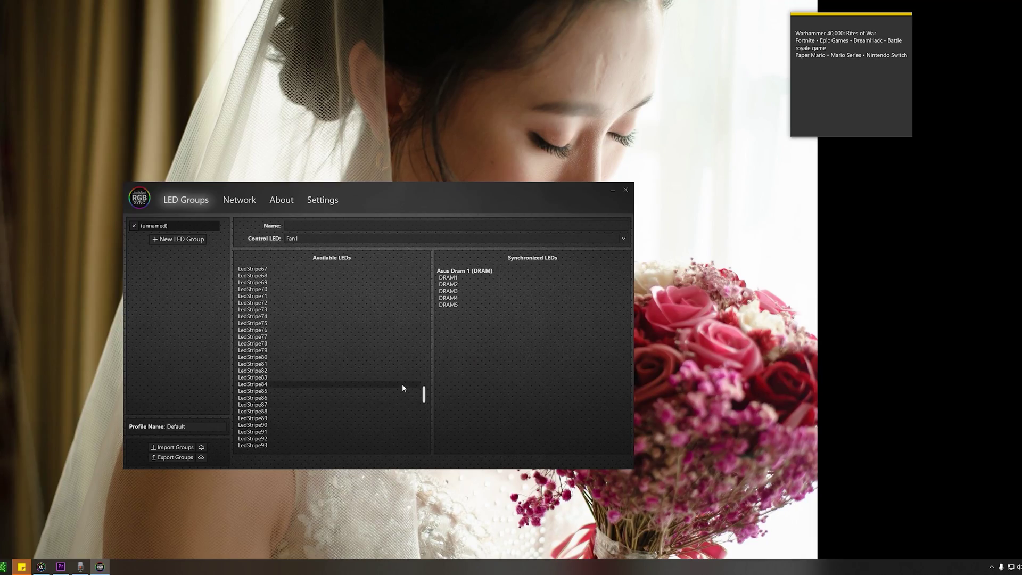
left_click_drag(423, 394, 423, 271)
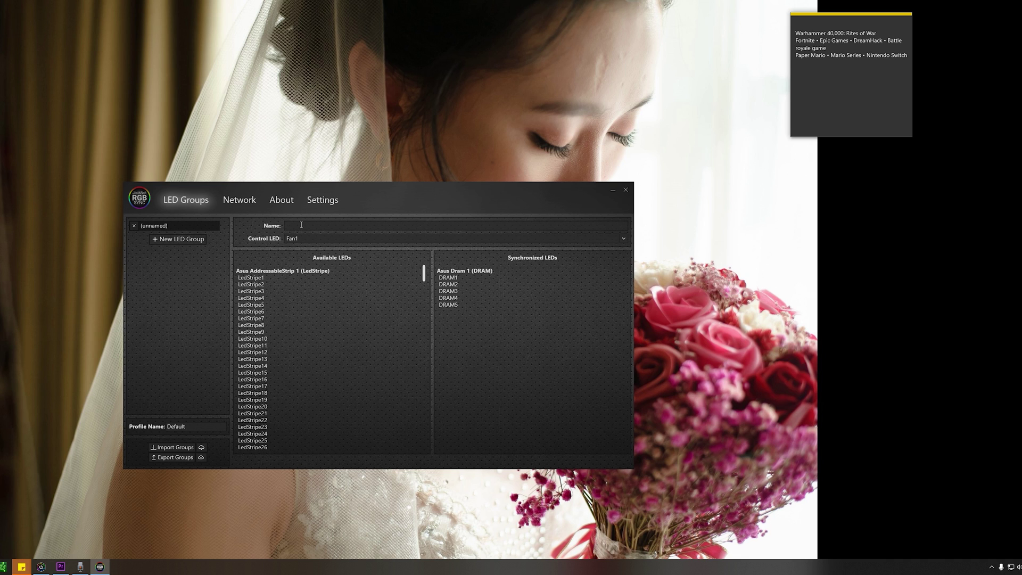
type("RAM 1")
Create a second LED group alongside RAM 1.
left_click(180, 244)
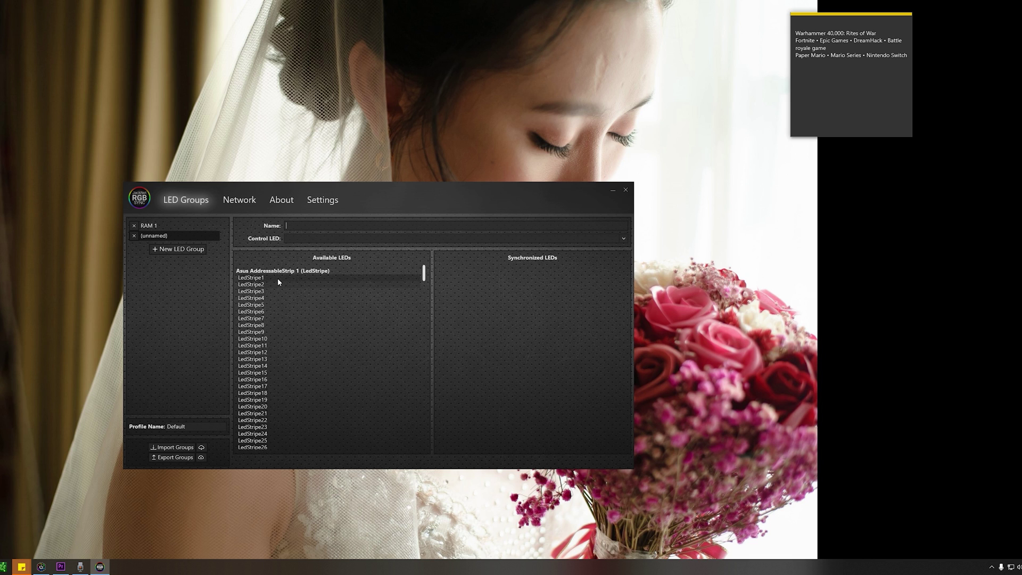
Add LedStripe1–LedStripe5 from Asus AddressableStrip 1 and bring up the Control LED choices.
left_click_drag(278, 279, 479, 290)
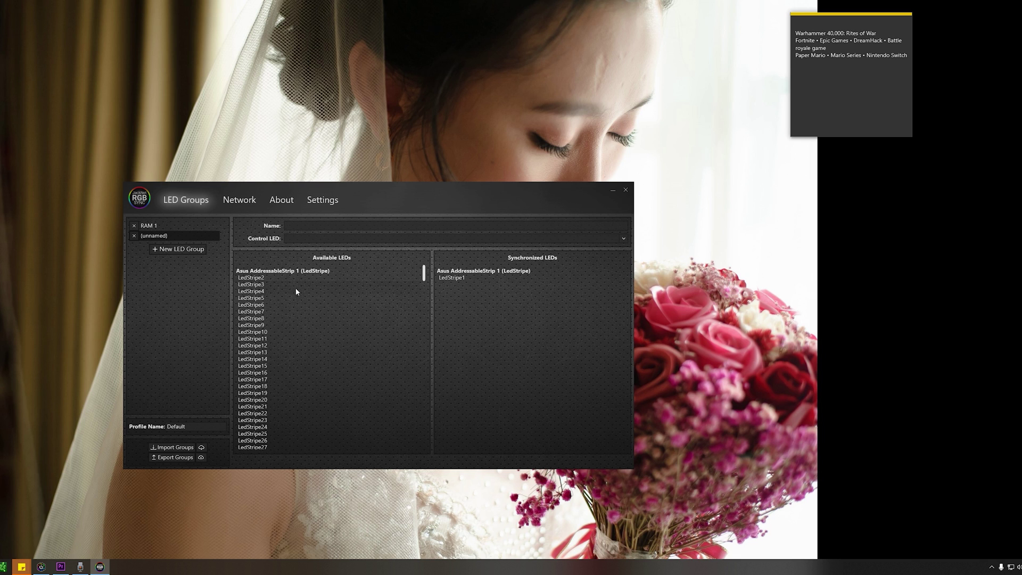
left_click_drag(294, 276, 443, 290)
left_click_drag(253, 280, 447, 304)
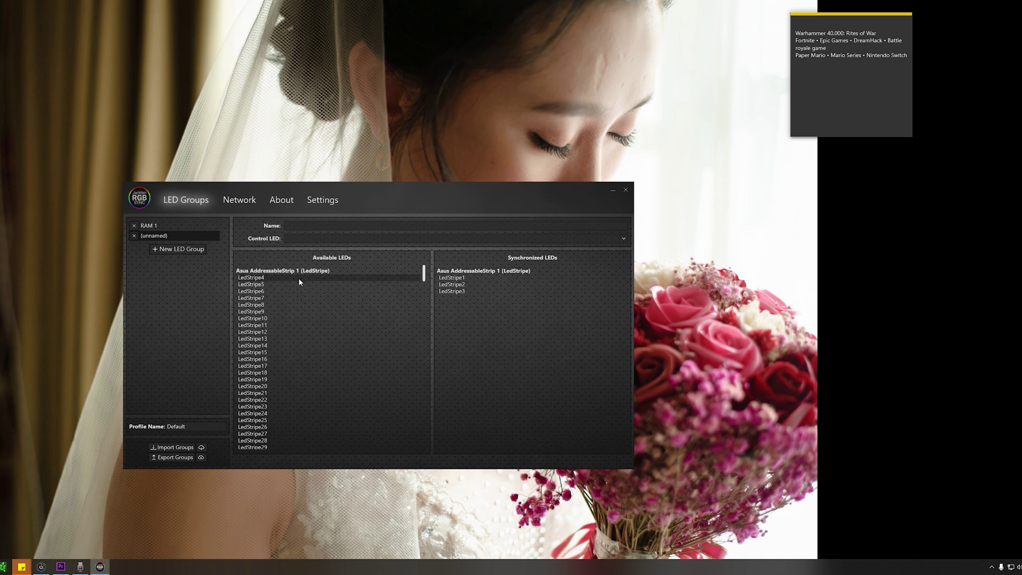
left_click_drag(299, 278, 461, 308)
left_click_drag(302, 277, 438, 317)
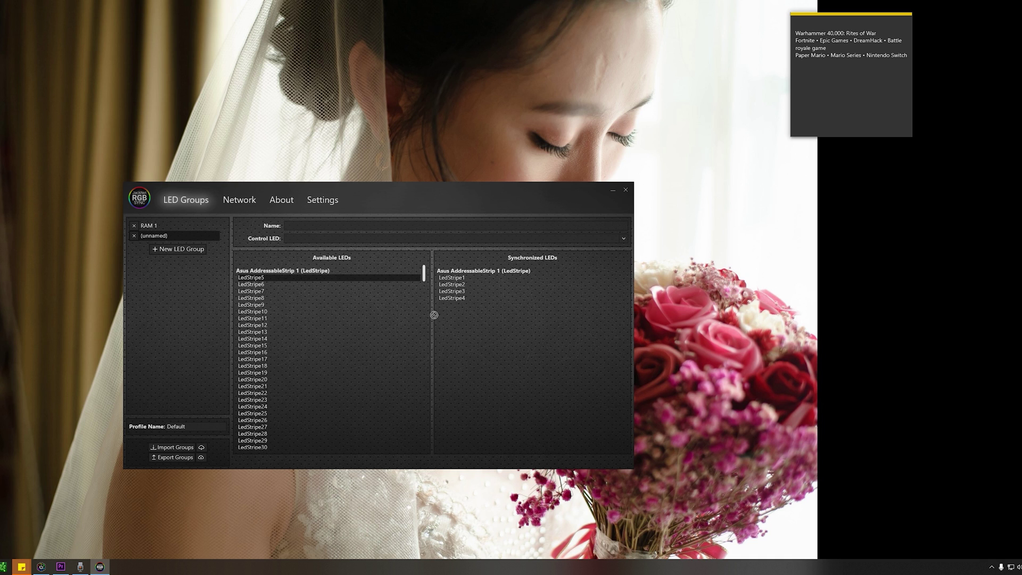
left_click(375, 236)
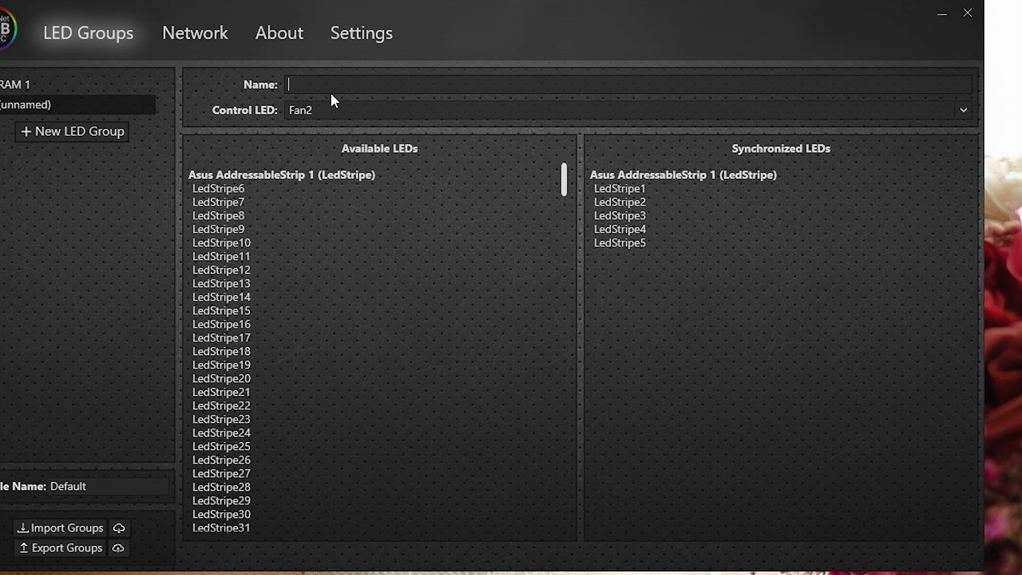
type("CPU")
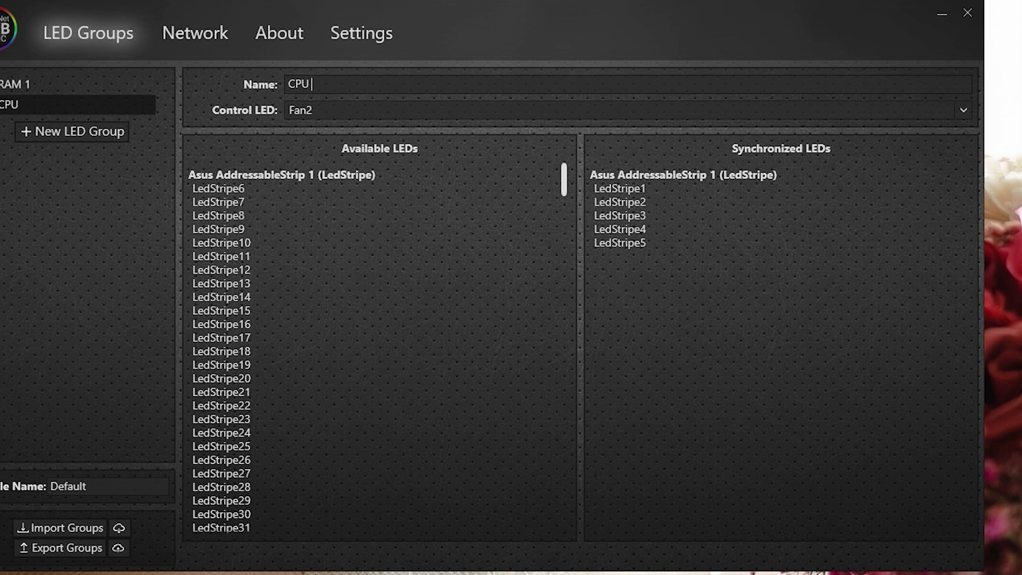
type(" PUMP")
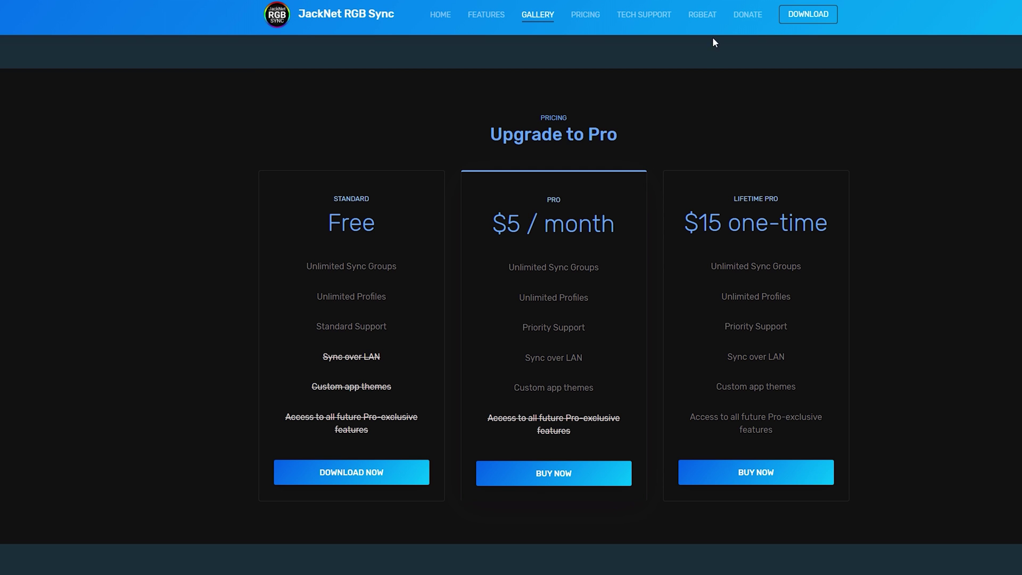
Jump to the website's DONATE section from the top navigation bar.
left_click(746, 18)
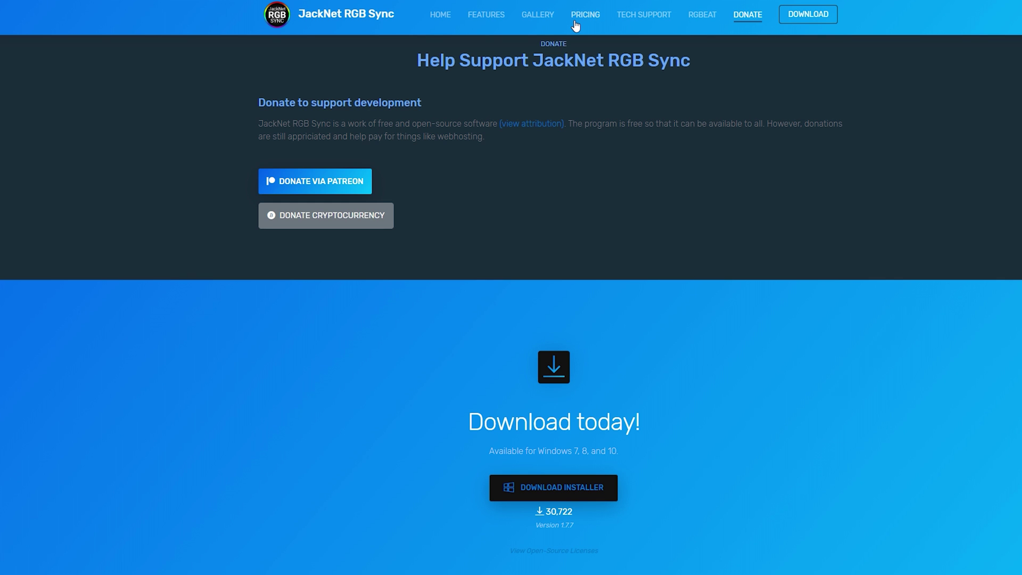
scroll(752, 129, "up", 2)
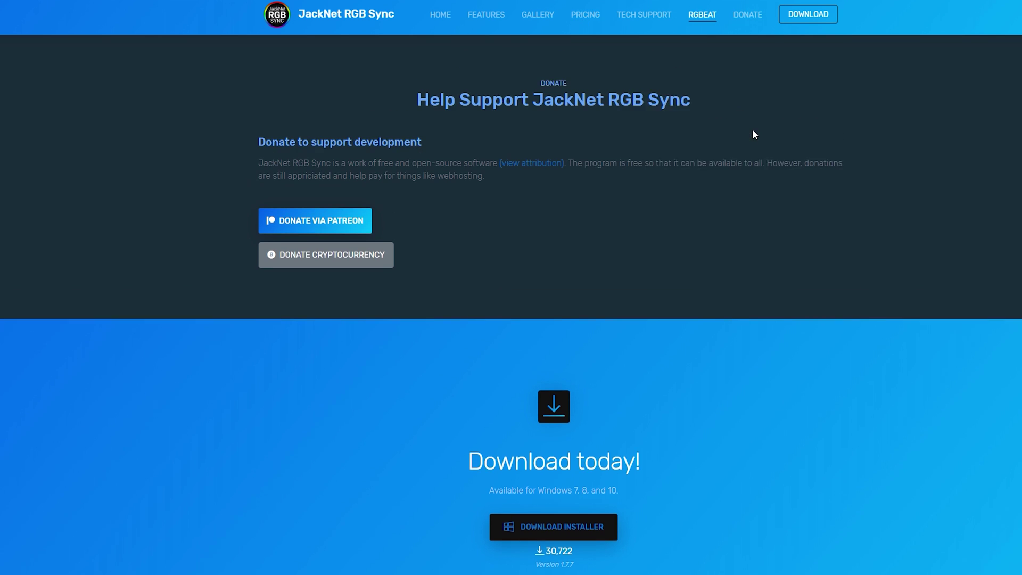